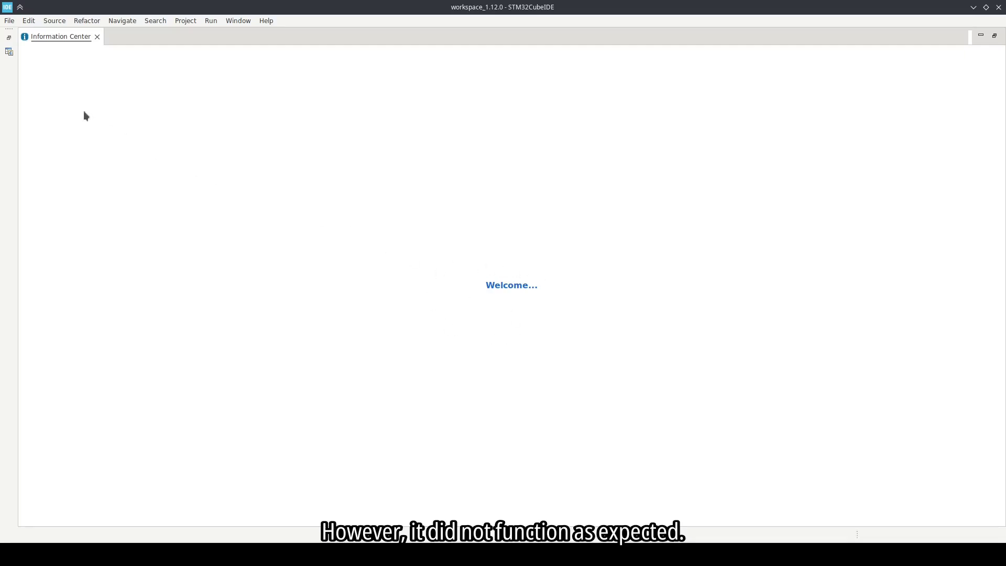
Step: Begin a new STM32 project, then quit STM32CubeIDE and confirm the exit
click(9, 20)
mouse_move(47, 34)
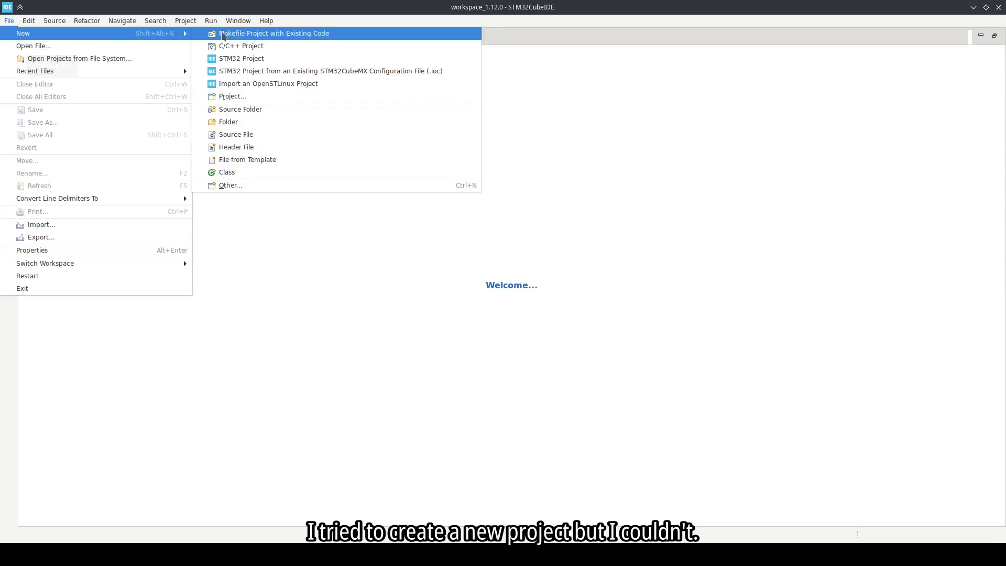
click(241, 60)
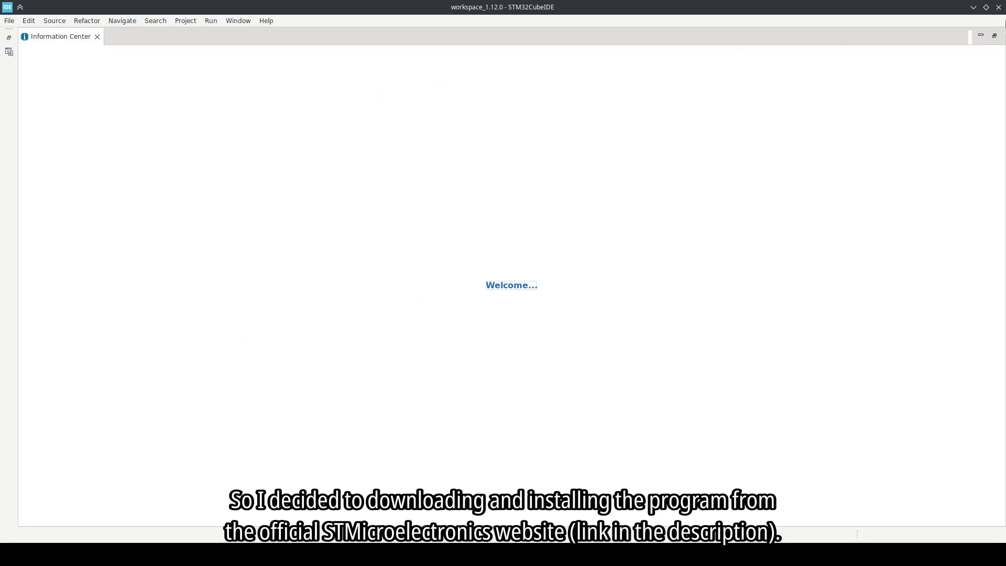
click(999, 8)
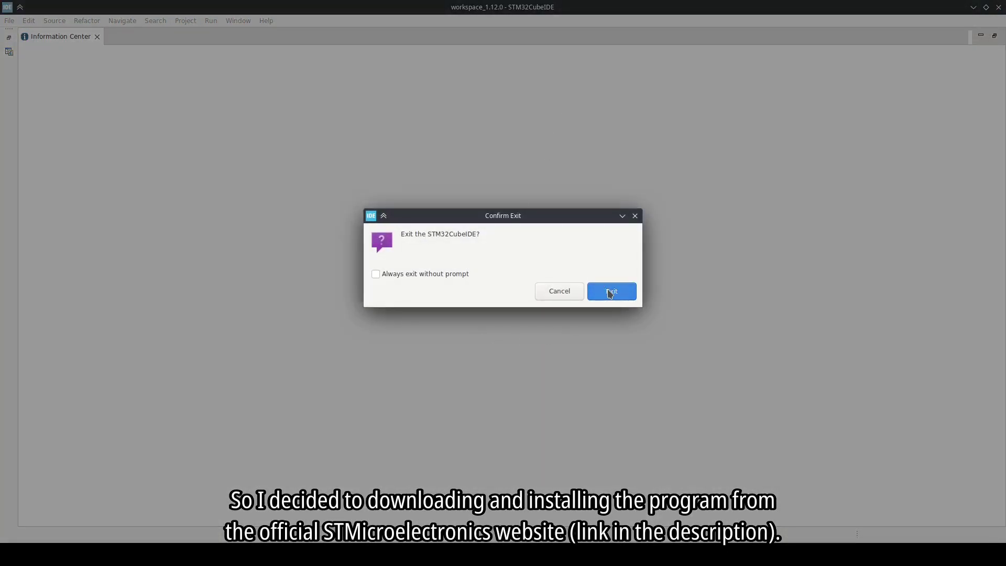
click(610, 291)
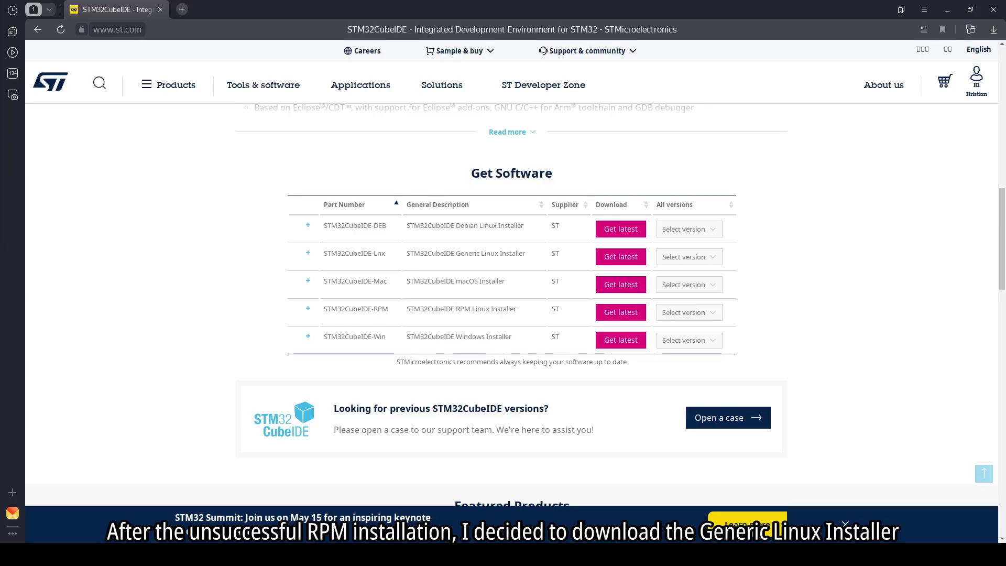
Step: Accept the license, save the Generic Linux installer zip to Downloads, and show it in its folder
click(608, 257)
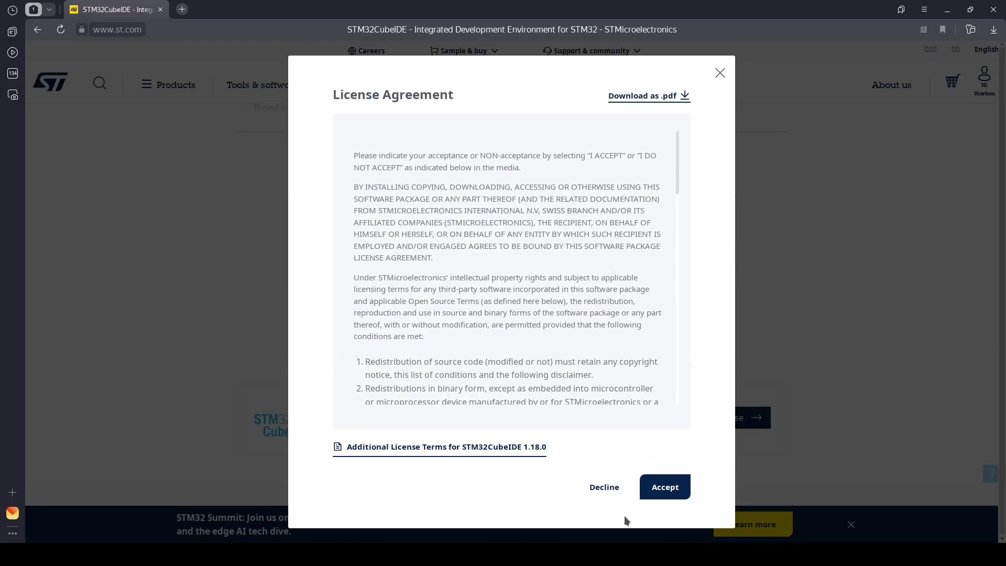
click(670, 485)
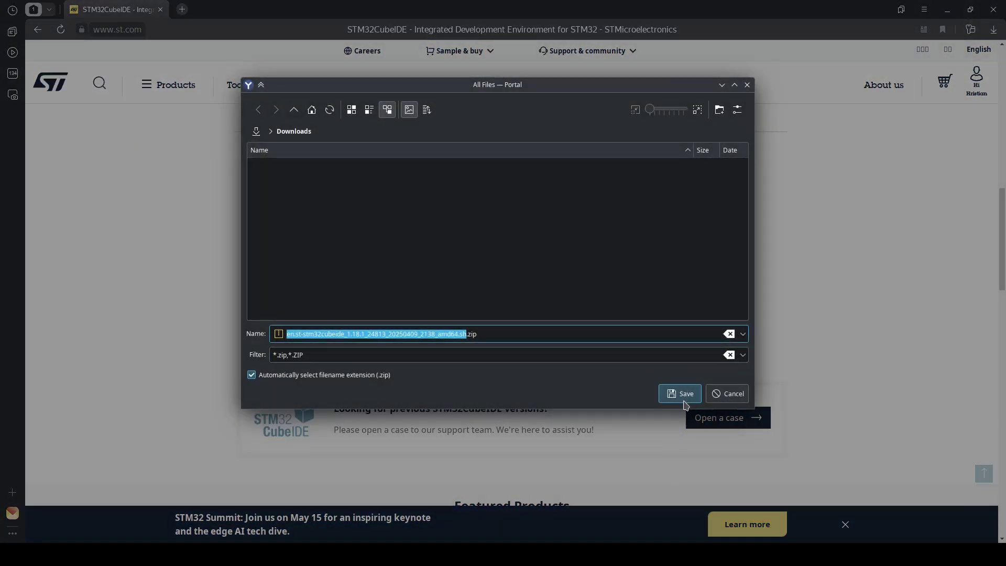
click(681, 393)
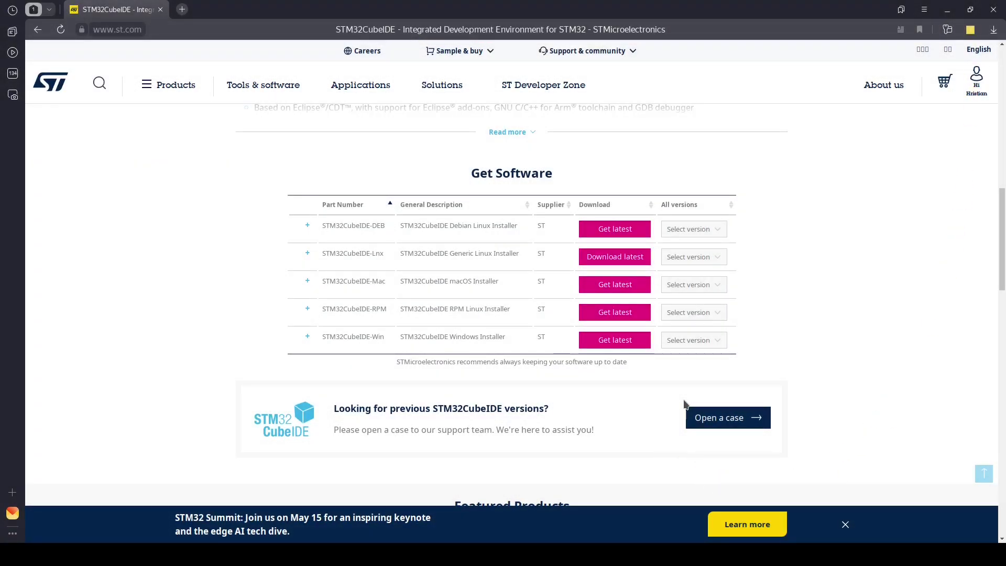
scroll(684, 405, up, 1)
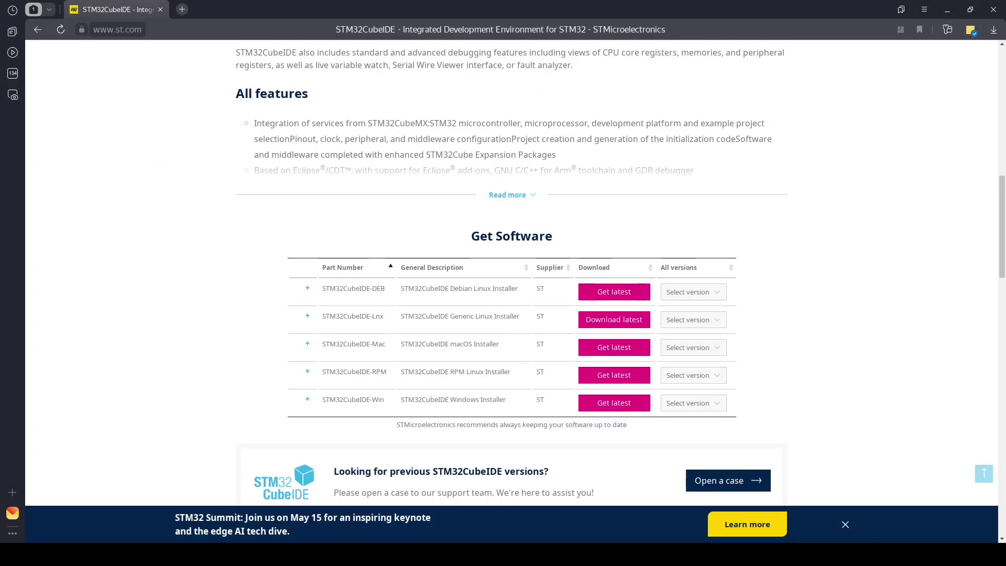
right_click(971, 31)
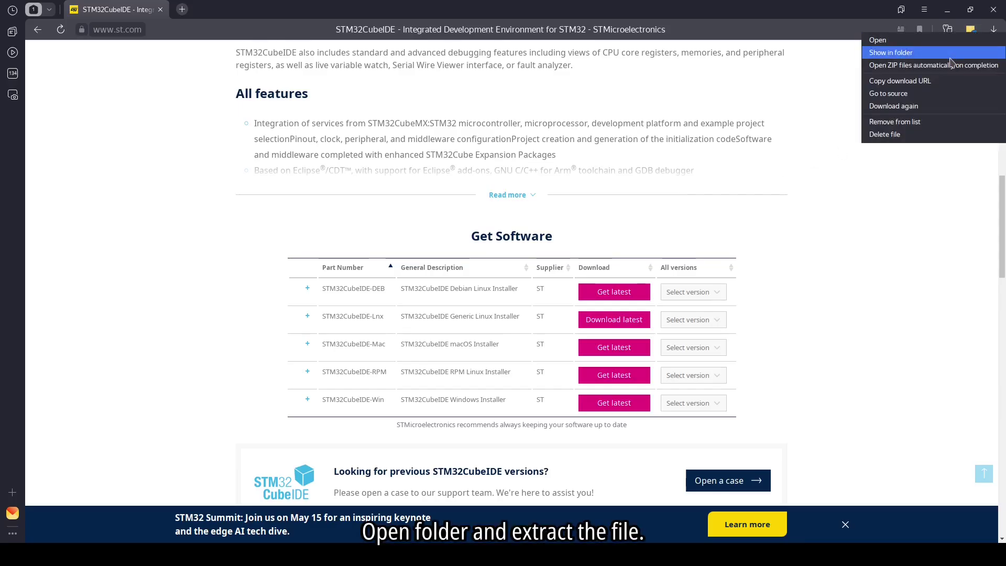
click(891, 53)
Step: Extract the installer zip here, open Konsole, and select the Downloads folder path
right_click(202, 72)
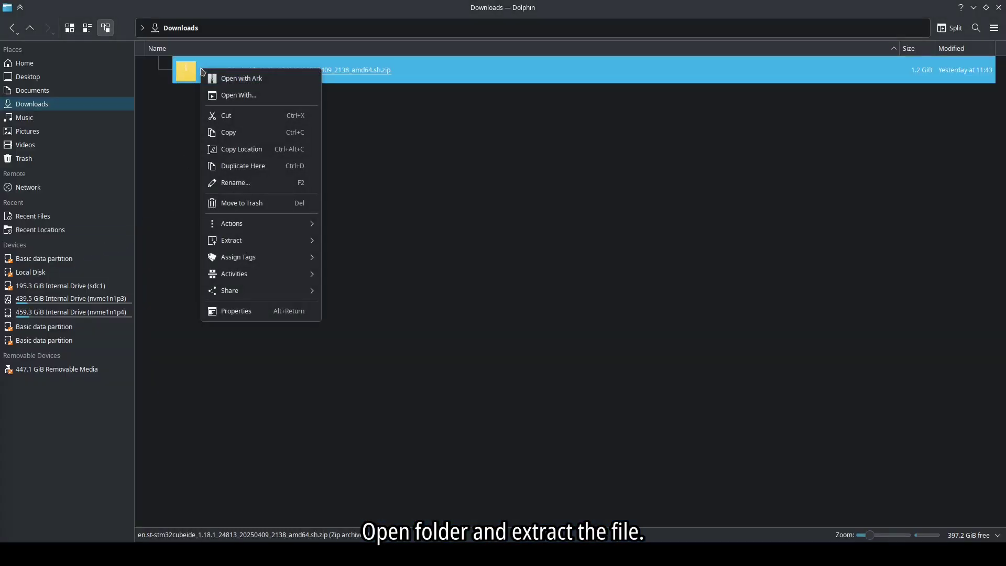
mouse_move(260, 240)
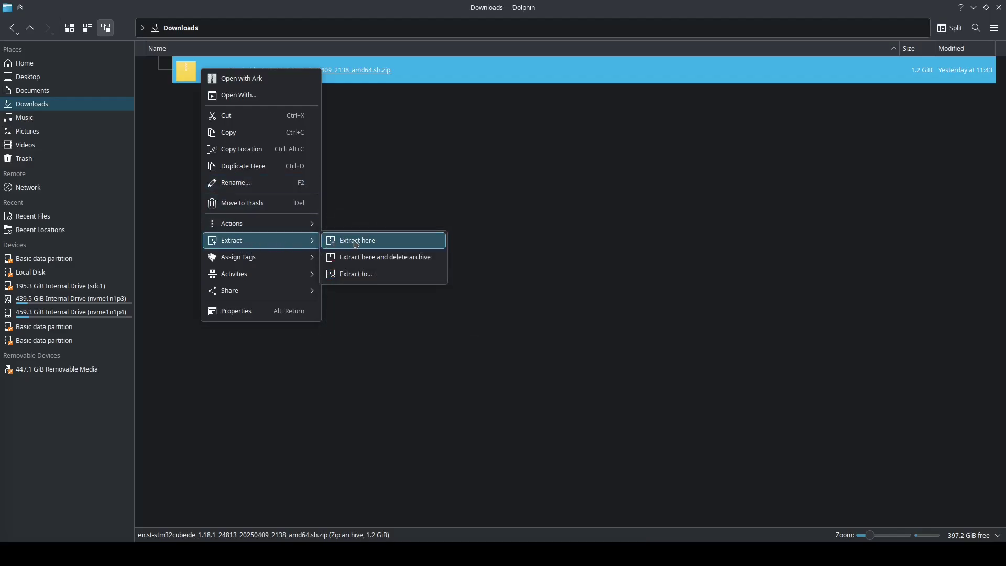
click(356, 243)
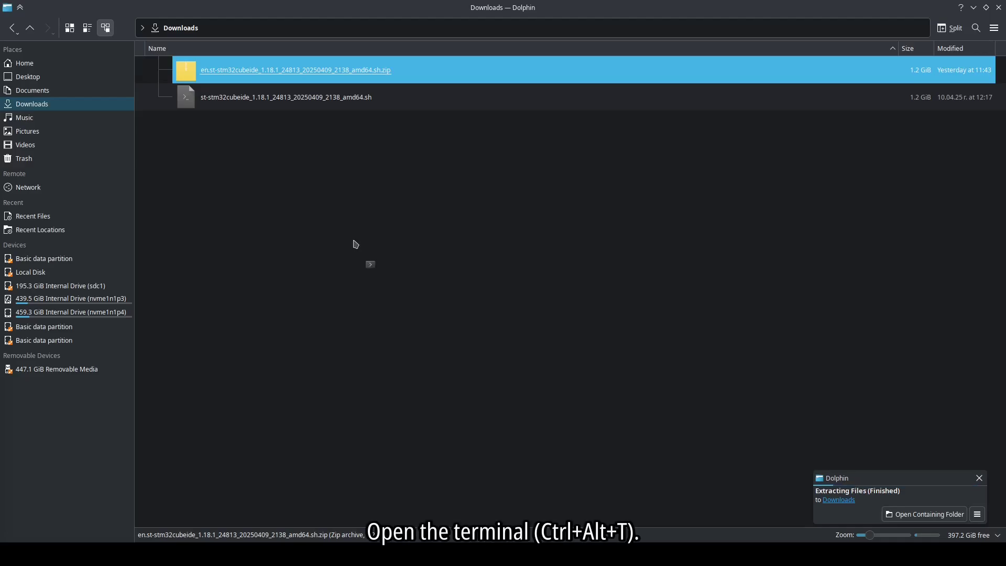
key(ctrl+alt+t)
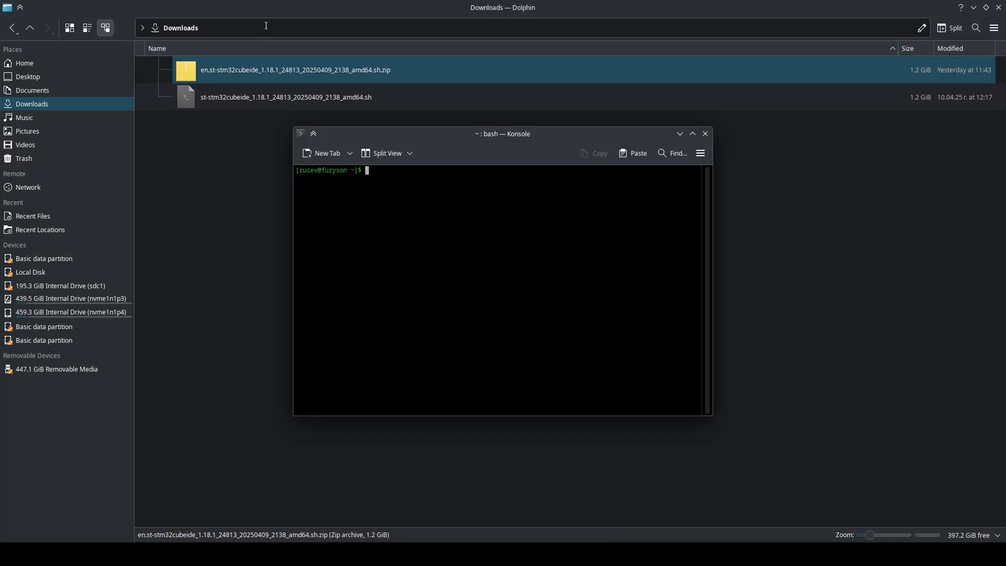
click(266, 26)
drag(278, 27, 132, 29)
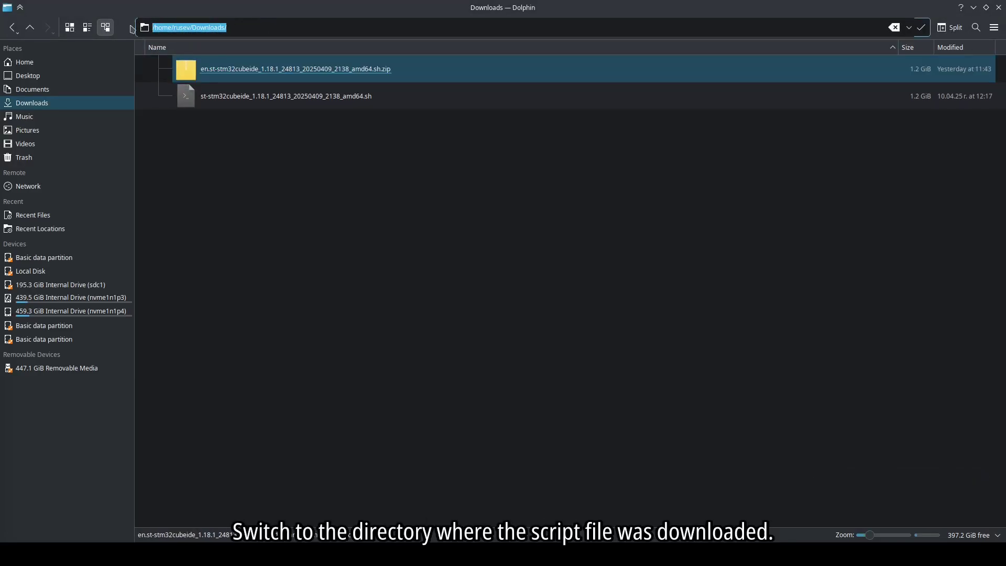
Step: Change into the pasted Downloads path and list the installer's current permissions
click(223, 561)
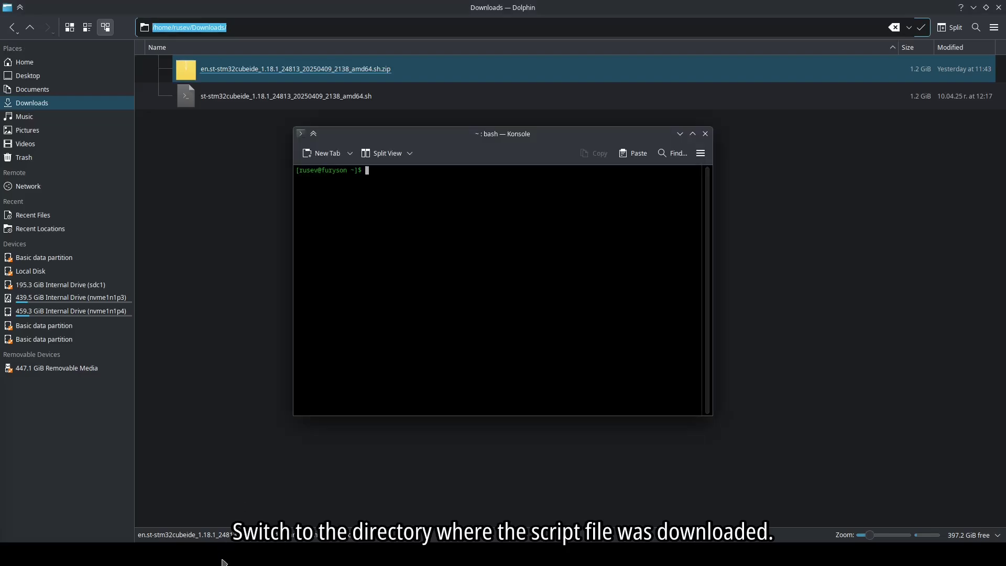
text(cd)
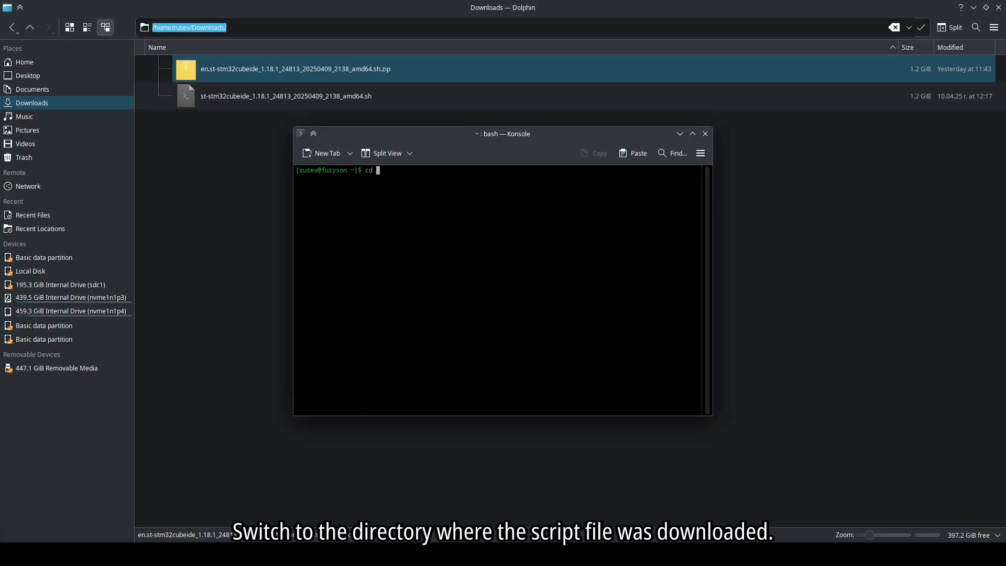
text(/home/rusev/Downloads/)
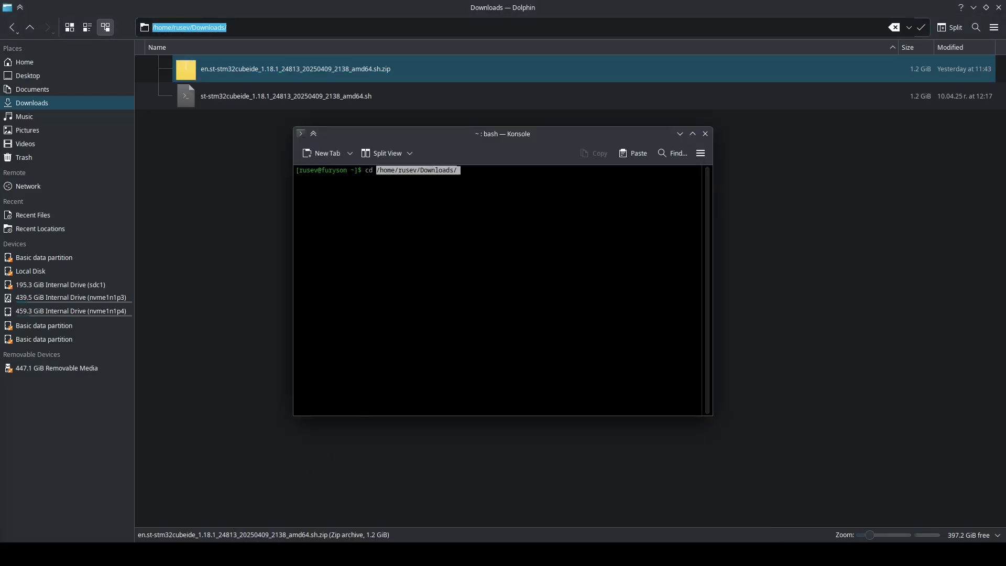
key(Return)
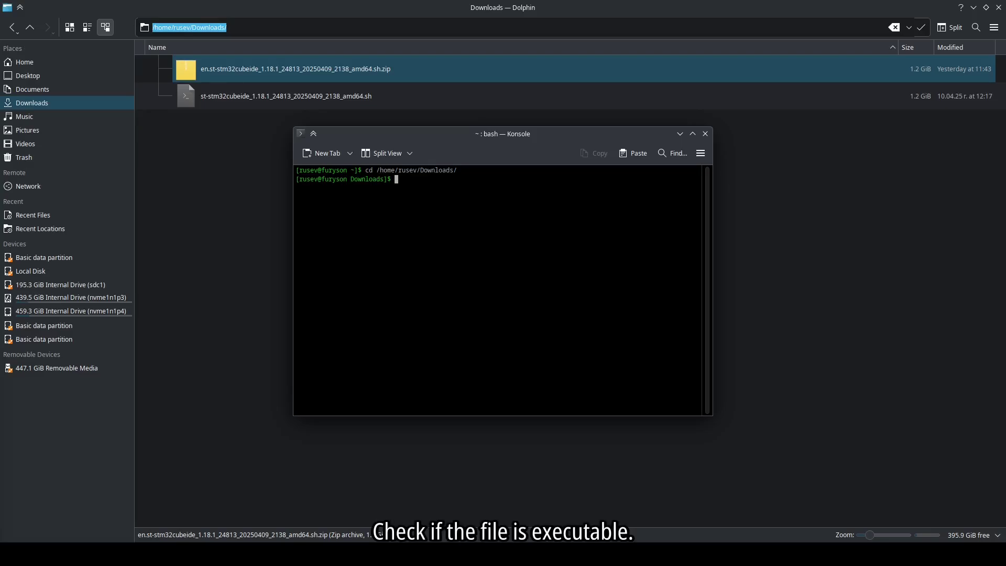
text(ls -l)
key(Return)
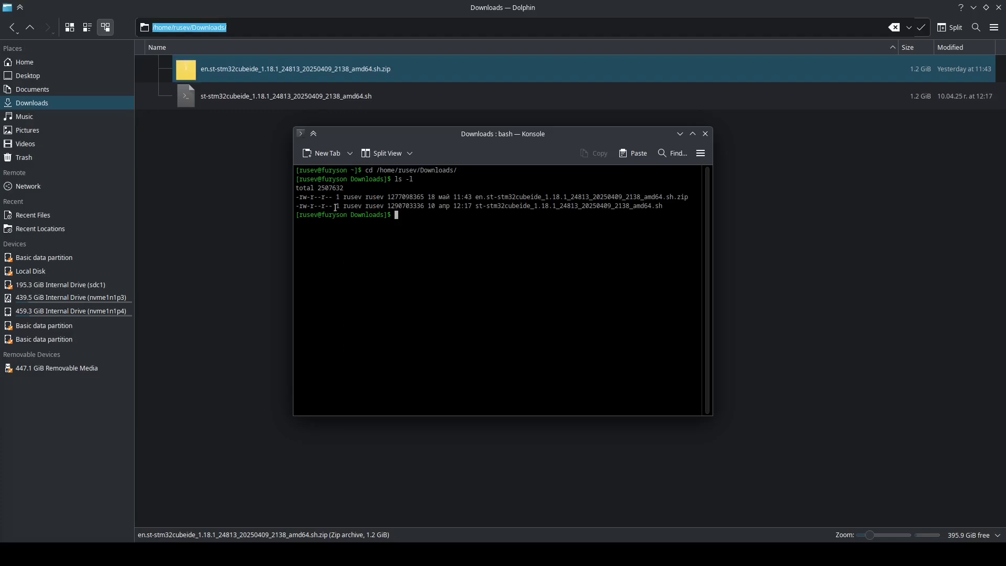
drag(336, 207, 290, 209)
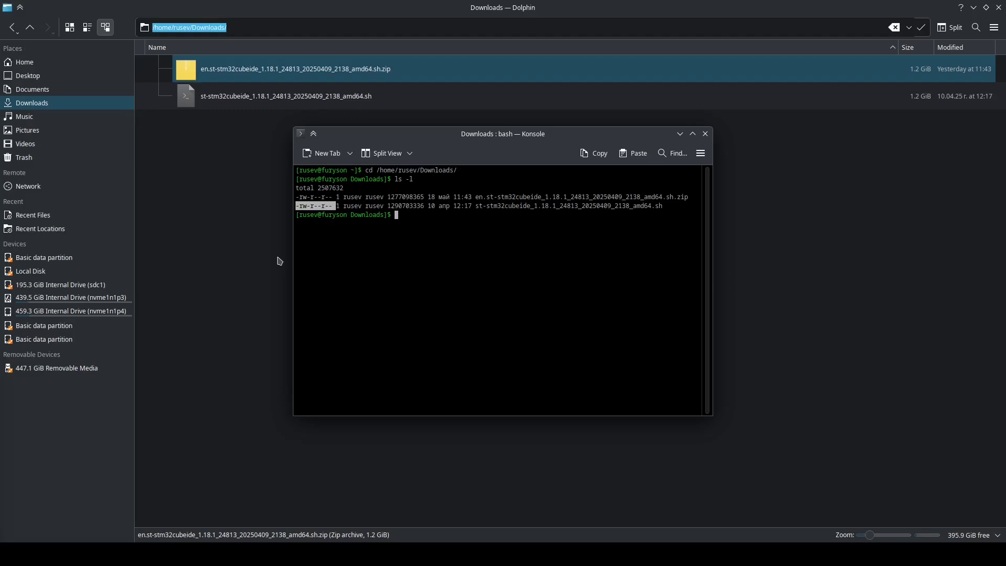
text(chmod)
text( +x )
text(st)
Step: Make the installer .sh executable with chmod +x and relist to confirm -rwxr-xr-x
key(Tab)
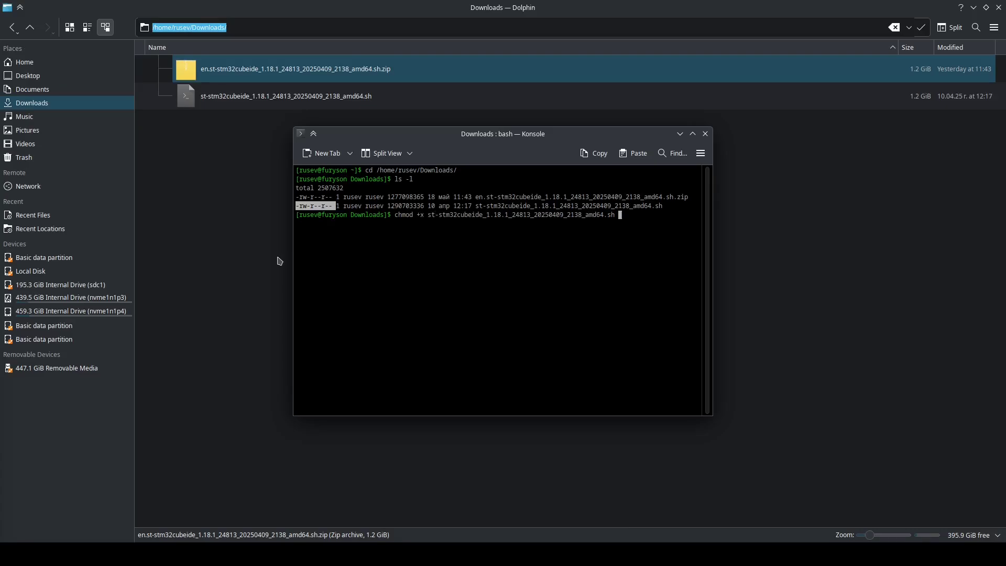
key(Return)
text(ls)
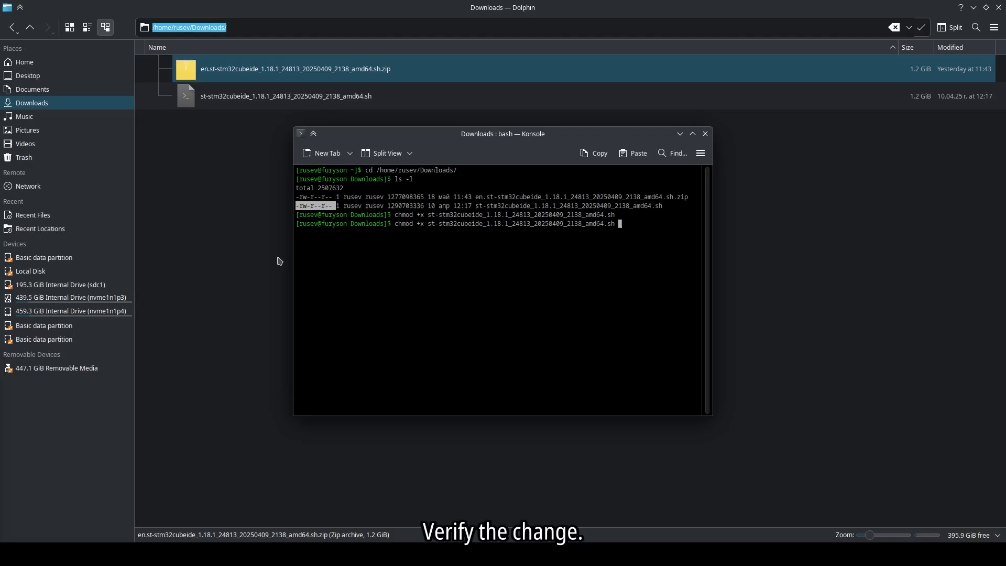
text( -l)
key(Return)
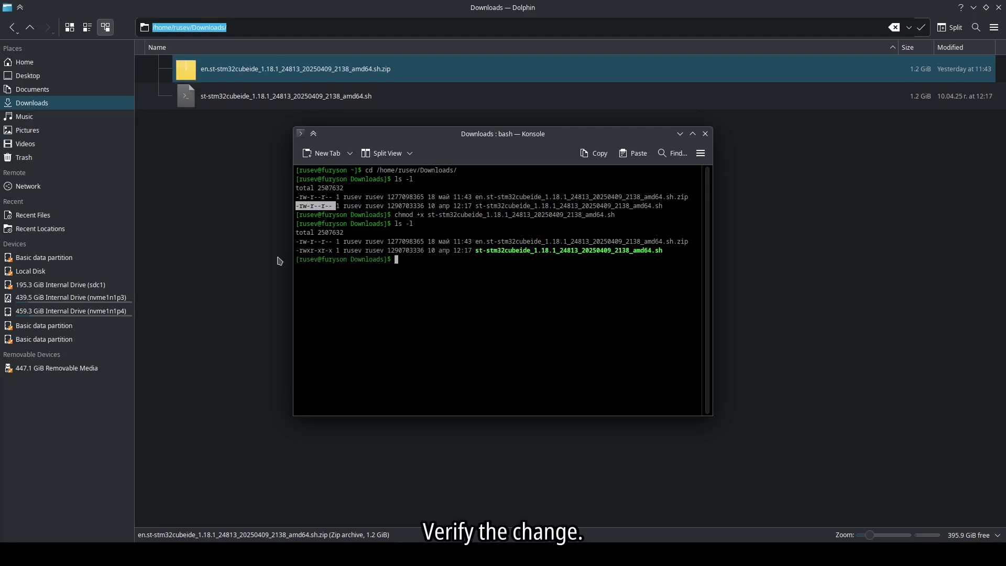
drag(340, 250, 295, 250)
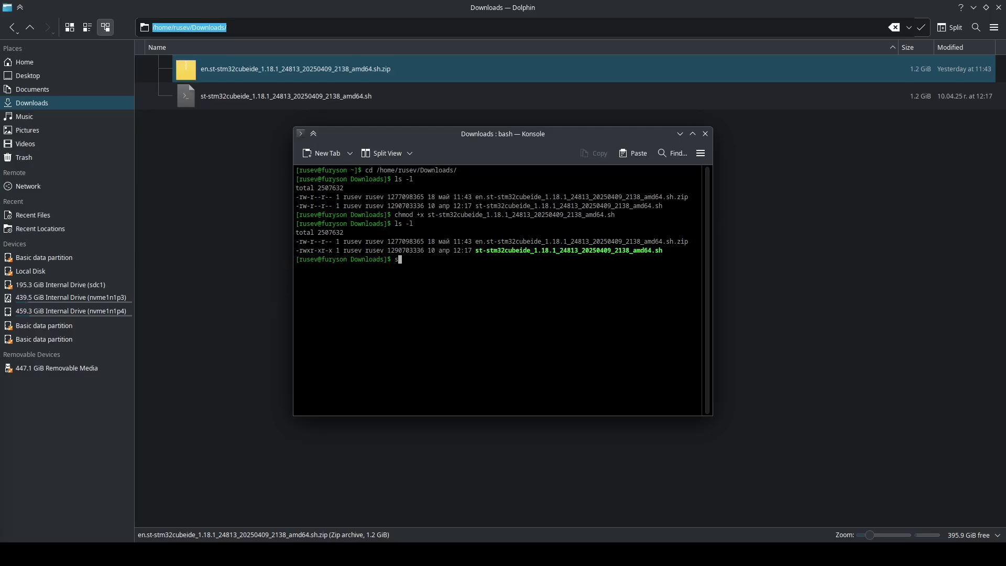
text(su-)
Step: As root, enter /home/rusev/Downloads/ and run the STM32CubeIDE installer script with sh
key(Return)
key(Return)
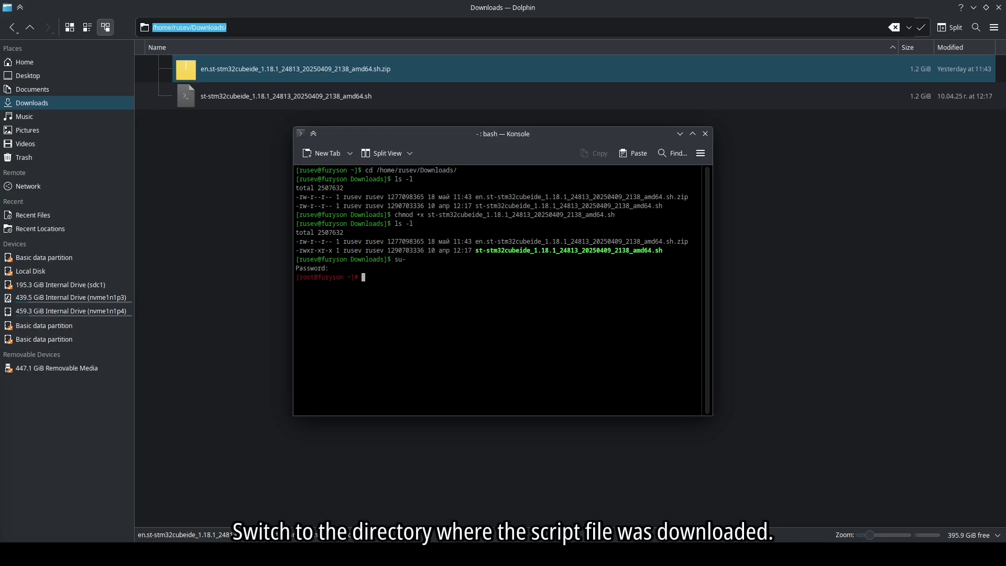
text(cd)
text(/home/rusev/Downloads/)
key(Return)
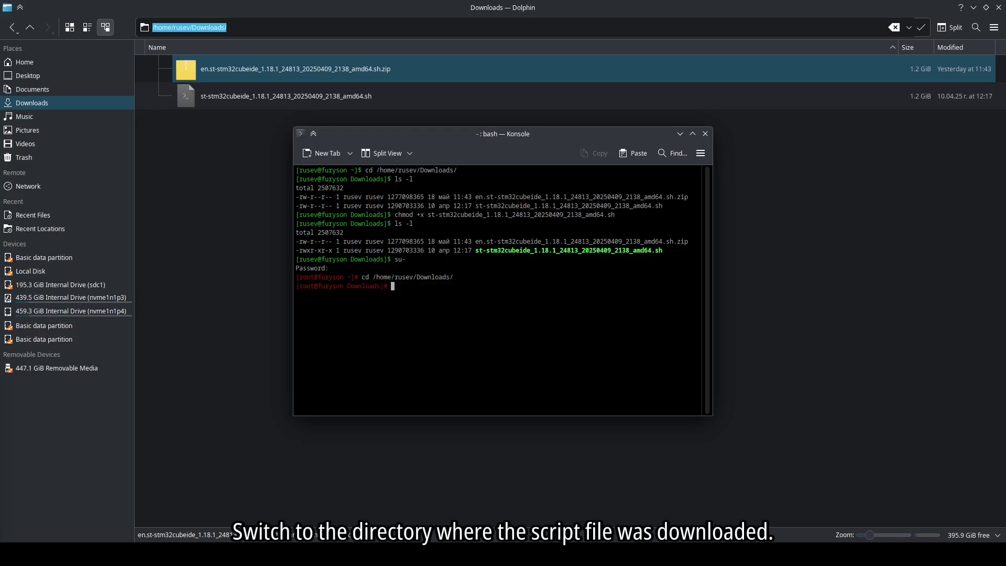
text(s)
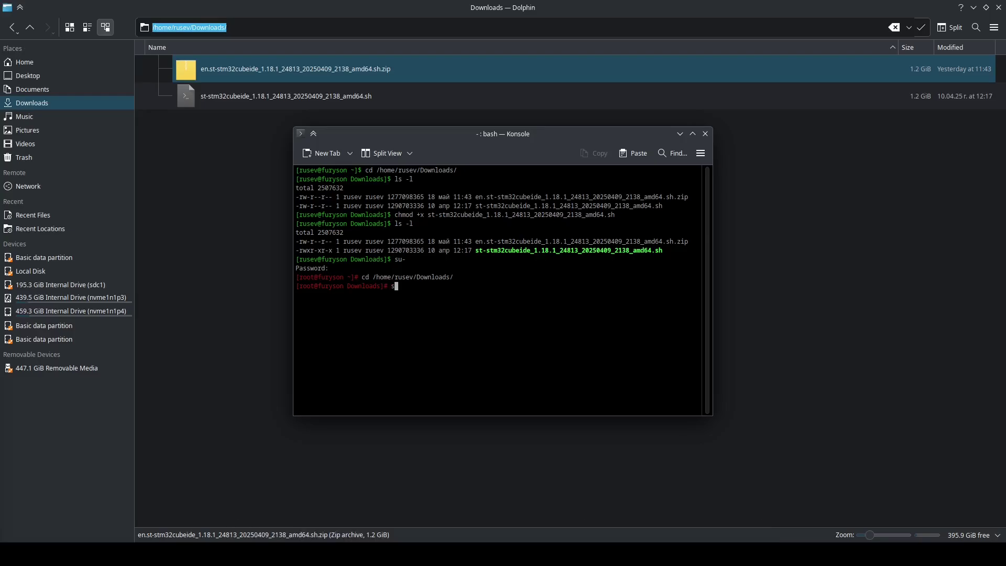
text(h )
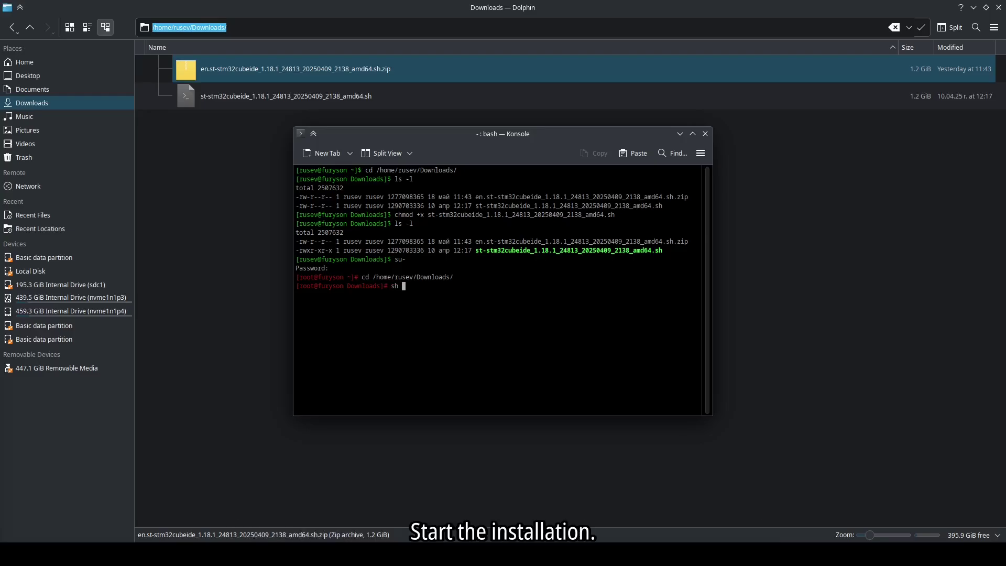
text(./)
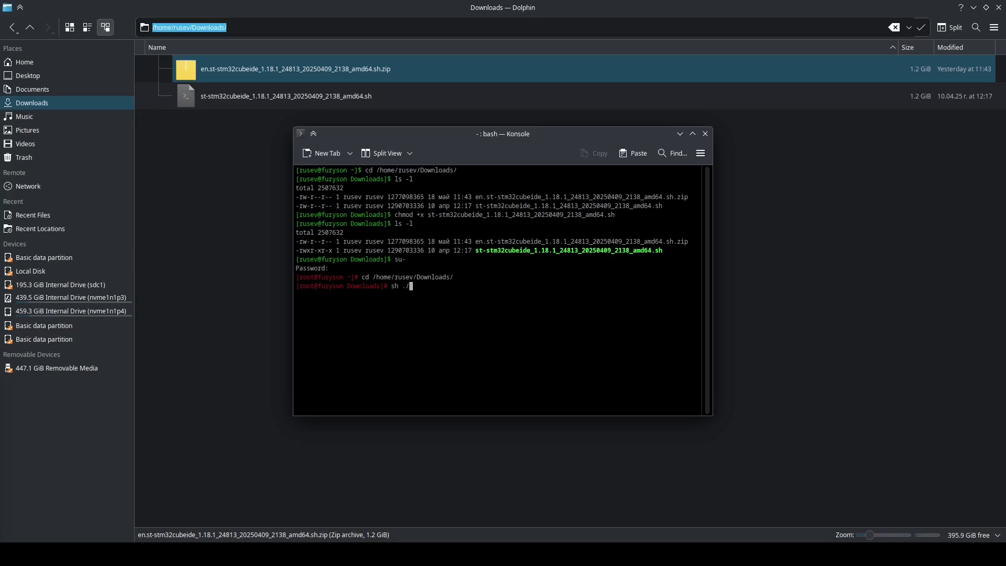
text(st)
key(Tab)
key(Return)
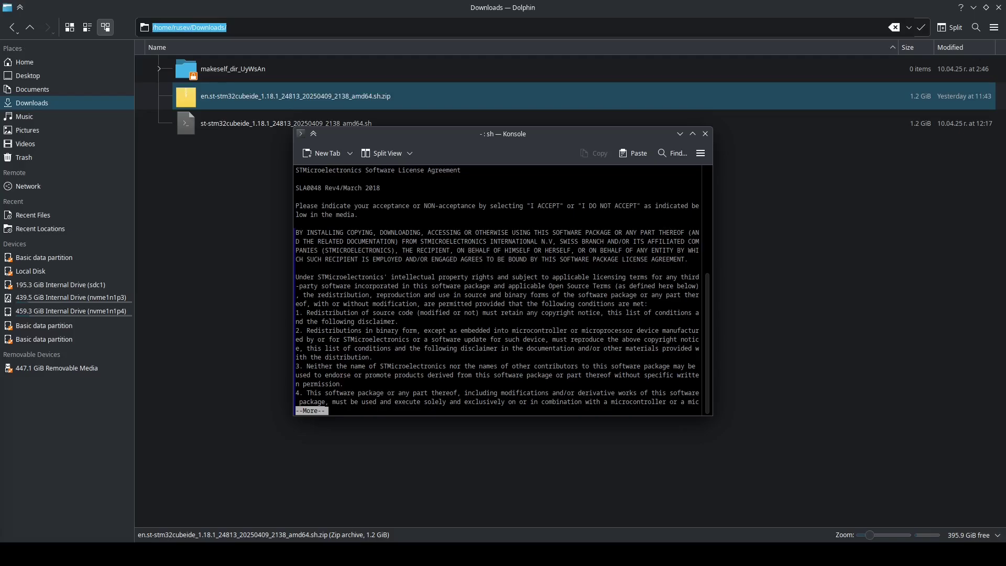
Step: Page to the end of the ST license and confirm its acceptance
key(space)
key(space)
text(y)
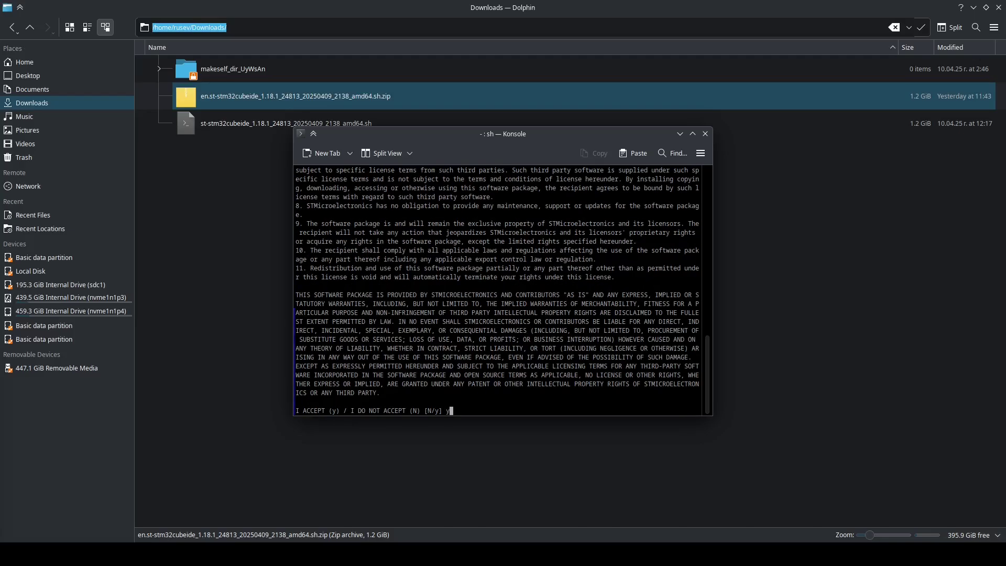
key(Return)
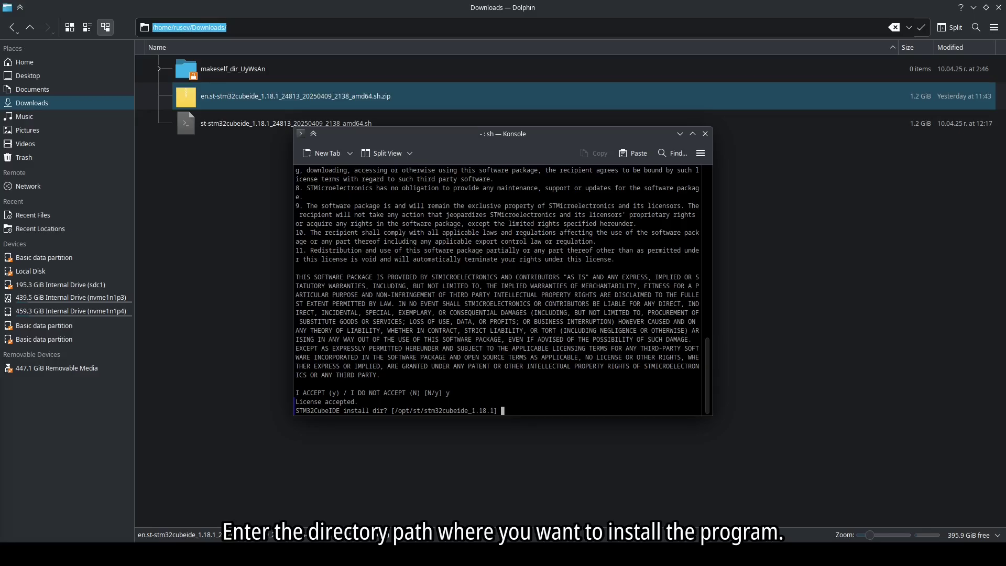
text(/)
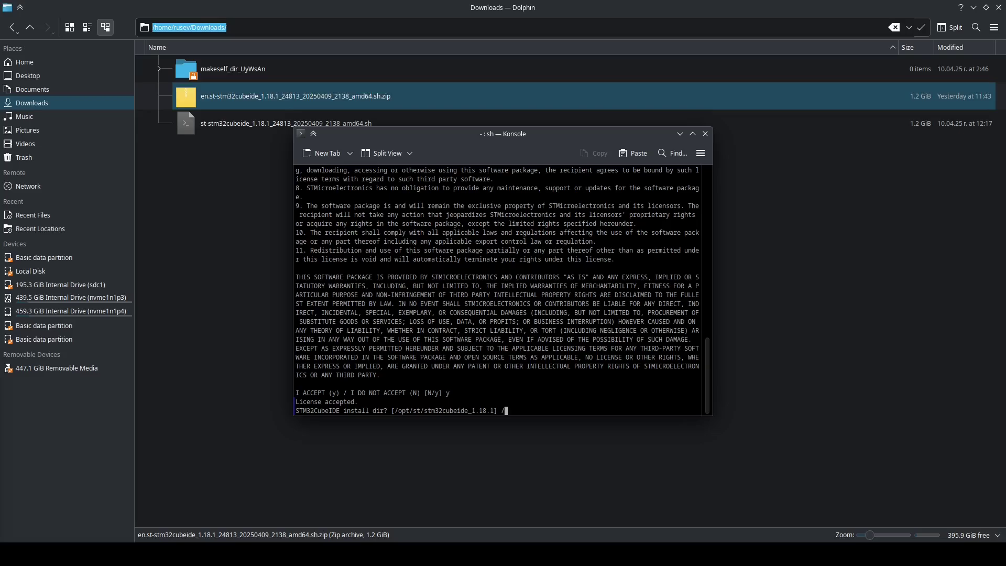
text(op)
text(t)
text(/st)
text(/s)
text(t)
text(m)
text(32)
text(cu)
text(be)
text(i)
text(de)
text(_1)
text(.)
text(18.)
text(1)
Step: Confirm /opt/st/stm32cubeide_1.18.1, agree to the Segger J-Link udev rules, and accept their license
key(Return)
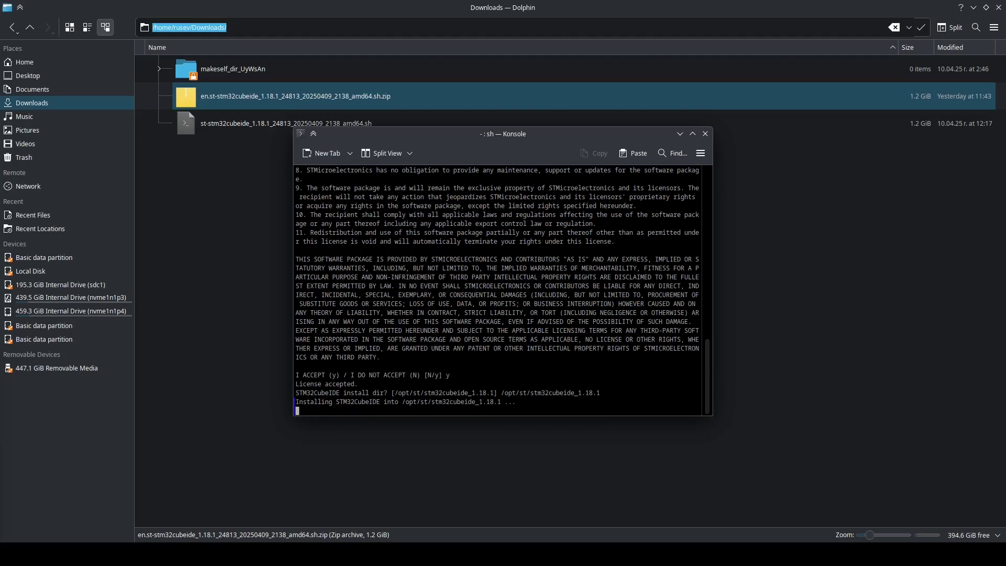
text(y)
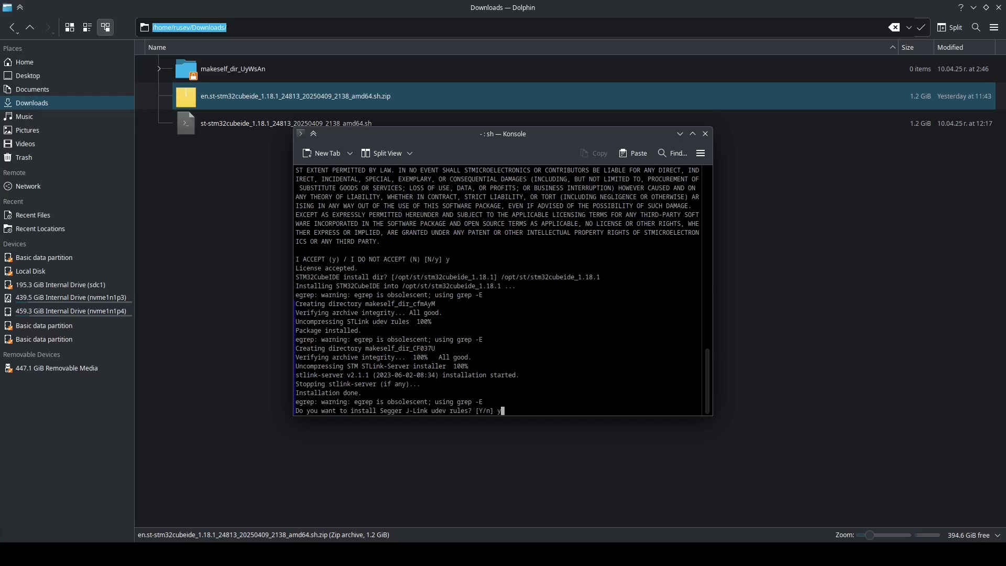
key(Return)
key(space)
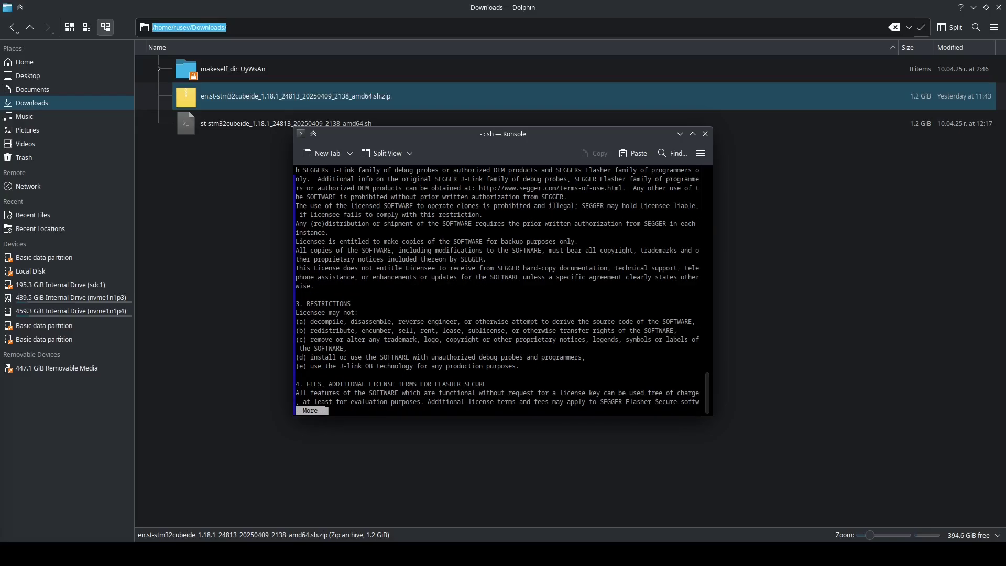
key(space)
key(space)
key(space)
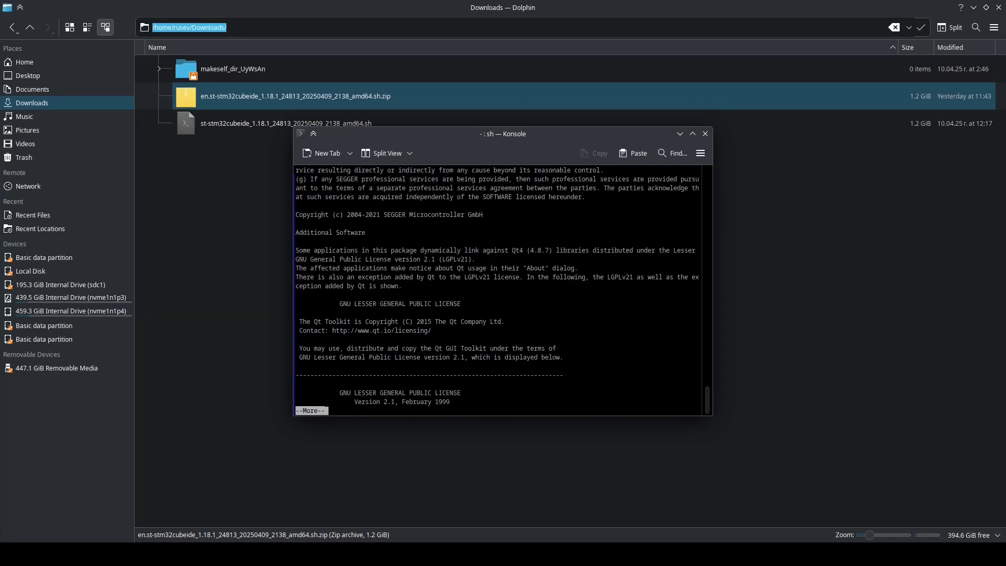
key(space)
key(space)
key(space)
key(space)
key(space)
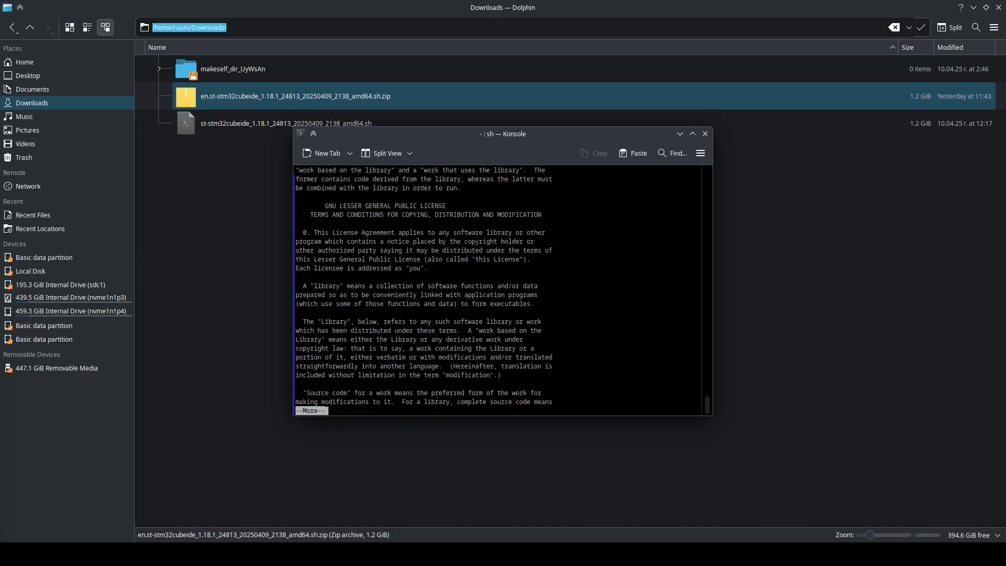
key(space)
key(space)
key(space)
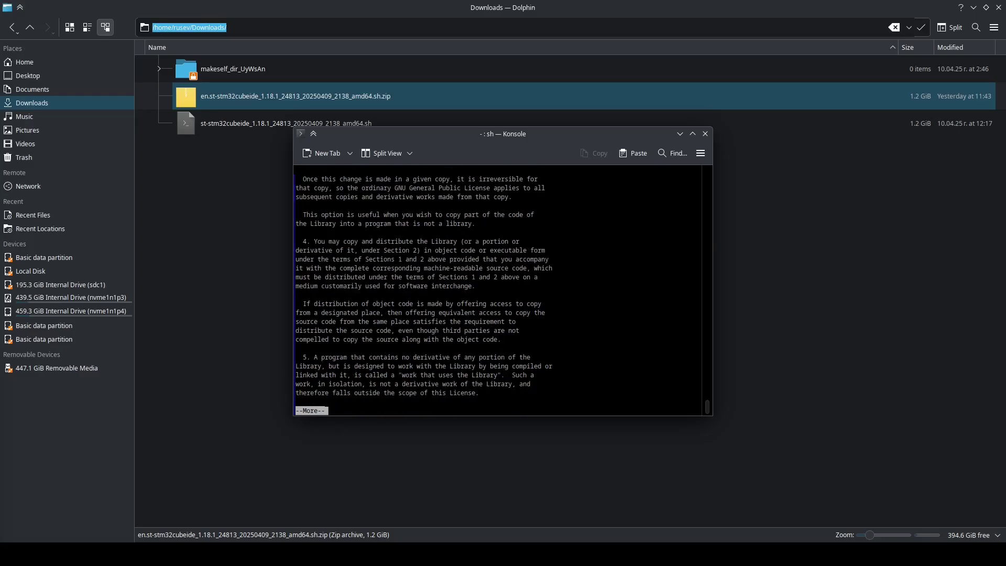
key(space)
key(space)
key(space)
key(space)
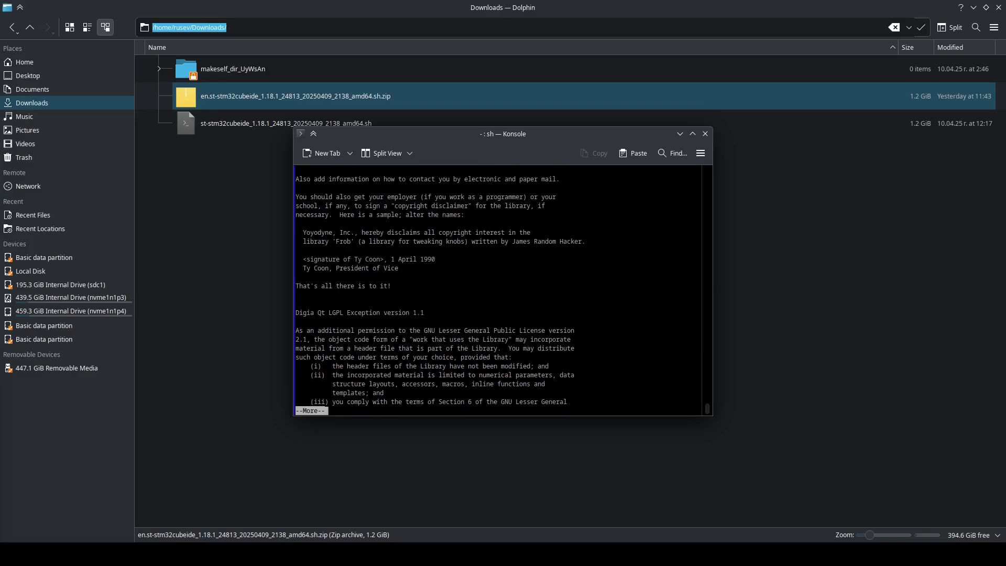
key(space)
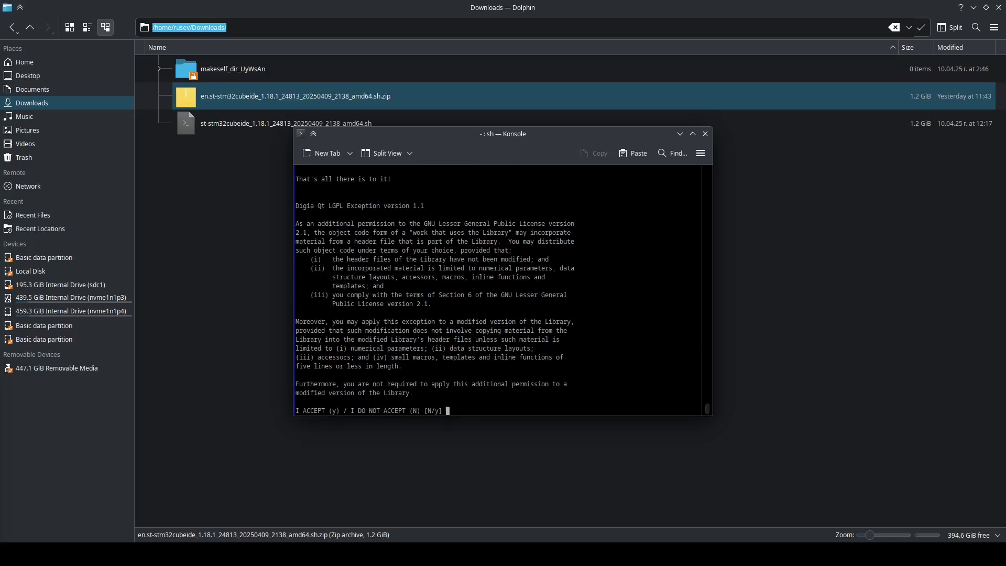
text(y)
key(Return)
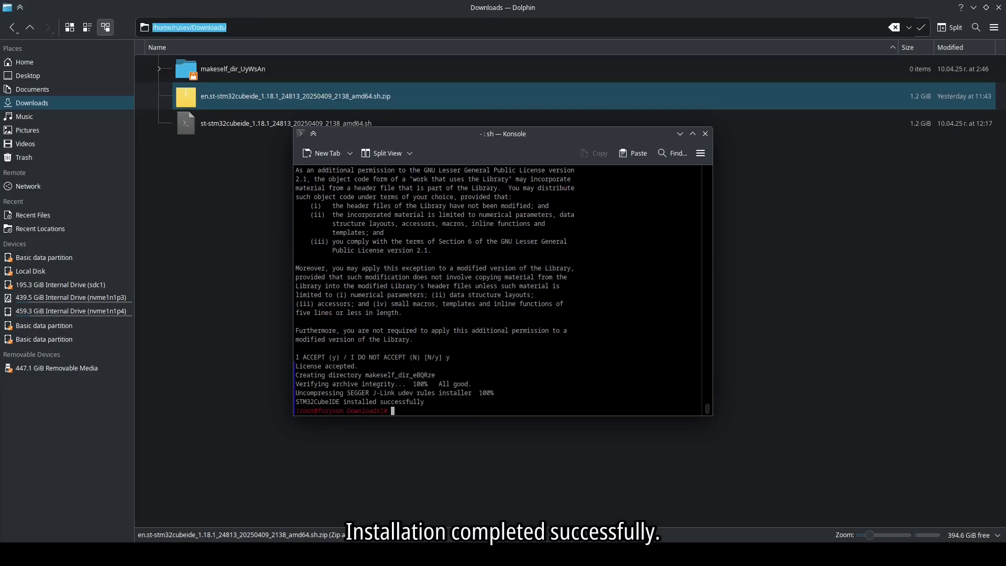
Step: Browse the 439.5 GiB drive and expand opt > st to reveal stm32cubeide_1.18.1
click(83, 299)
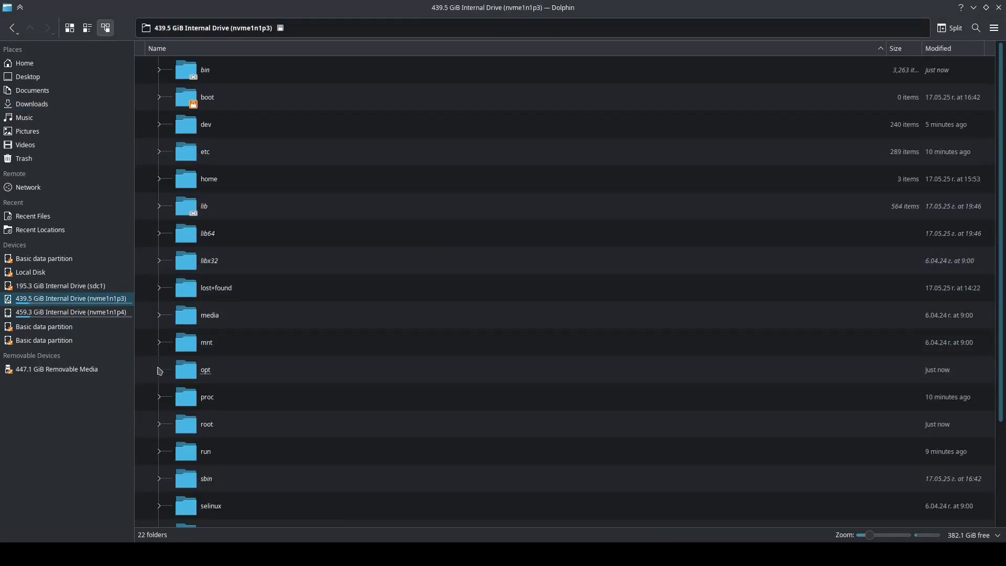
click(158, 369)
click(186, 397)
click(253, 430)
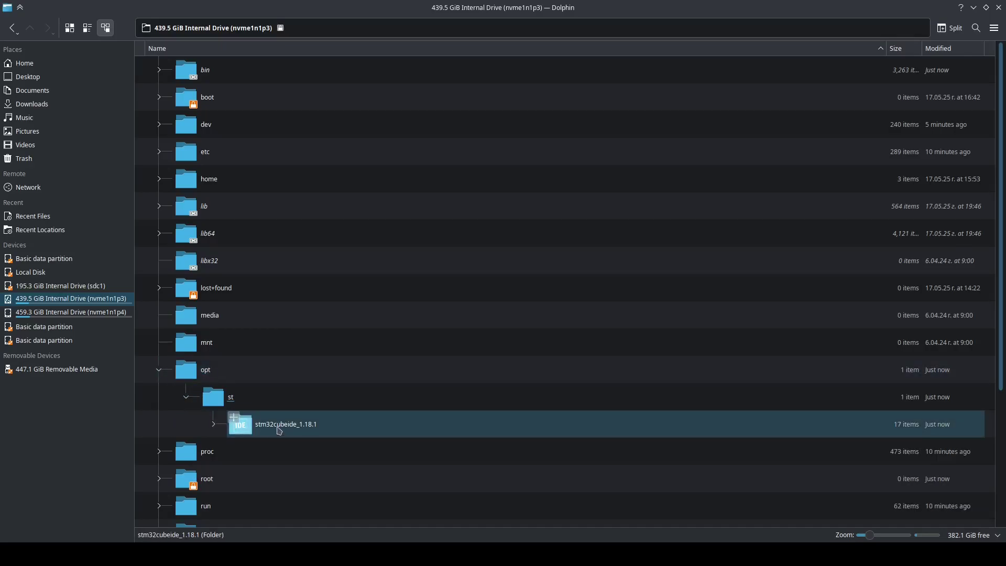
key(Escape)
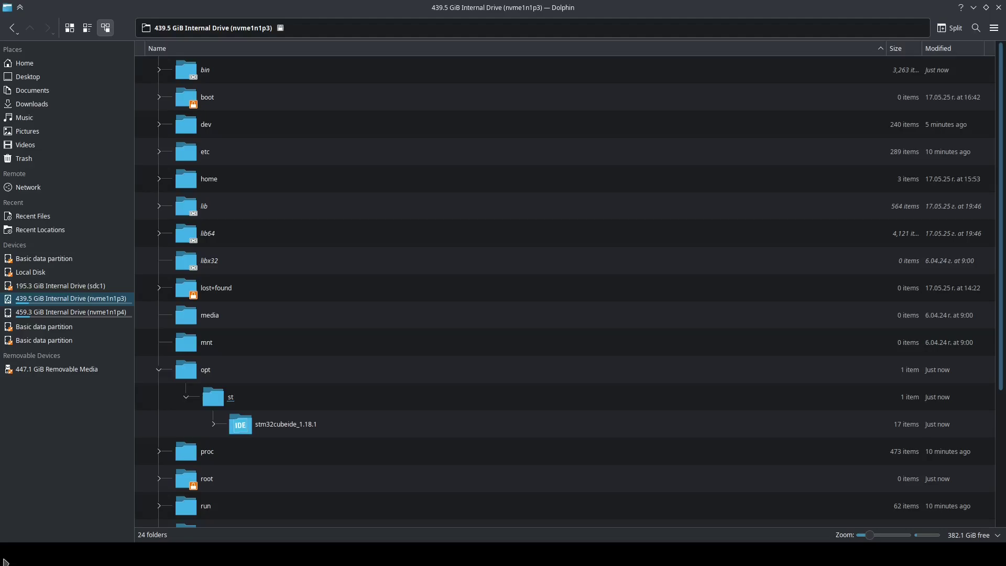
Step: Start STM32CubeIDE from the application launcher with the suggested workspace_1.18.1
click(14, 559)
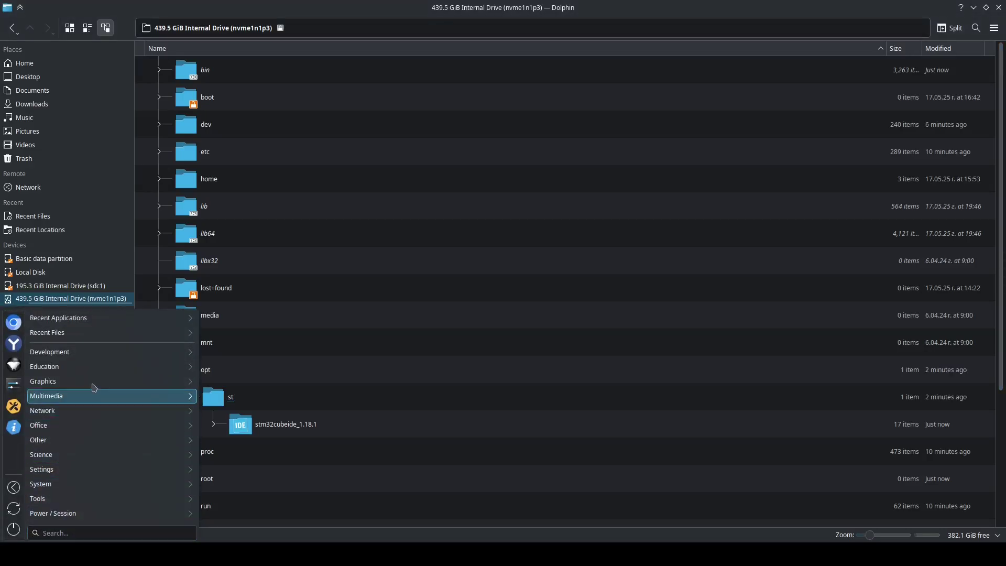
mouse_move(49, 352)
click(233, 353)
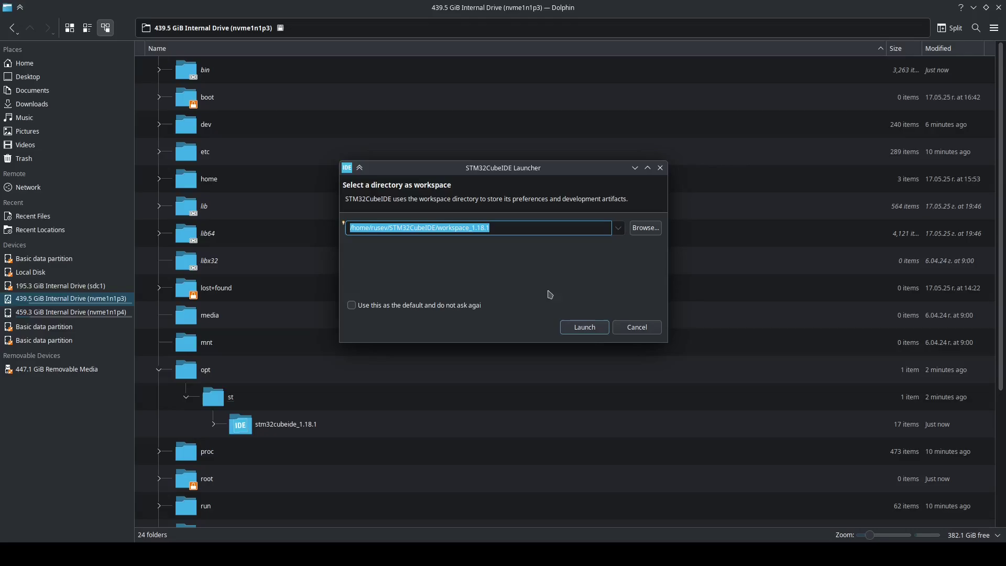
click(591, 326)
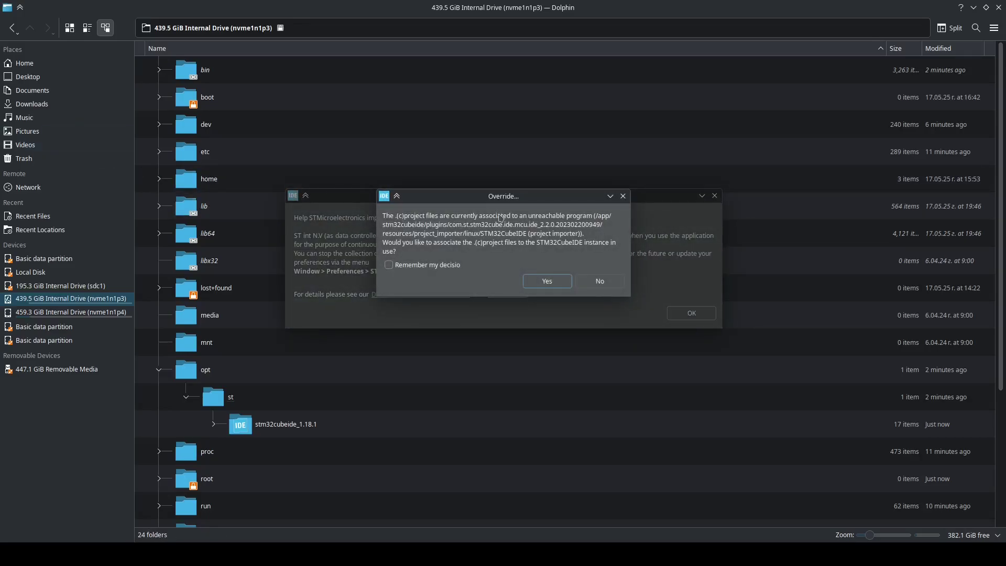
Step: Accept the .project file association, acknowledge the usage statistics notice, and maximize the window
click(559, 286)
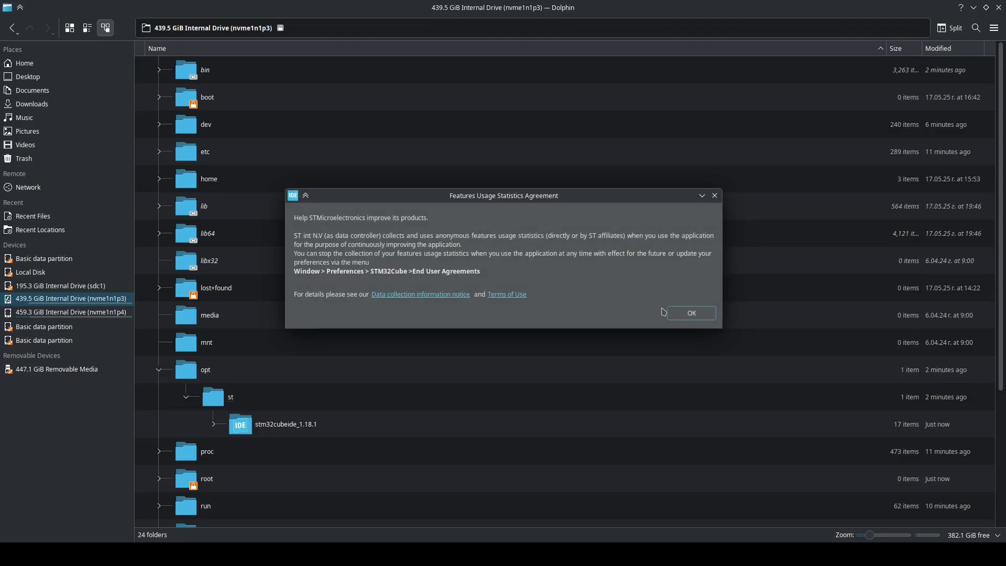
click(692, 314)
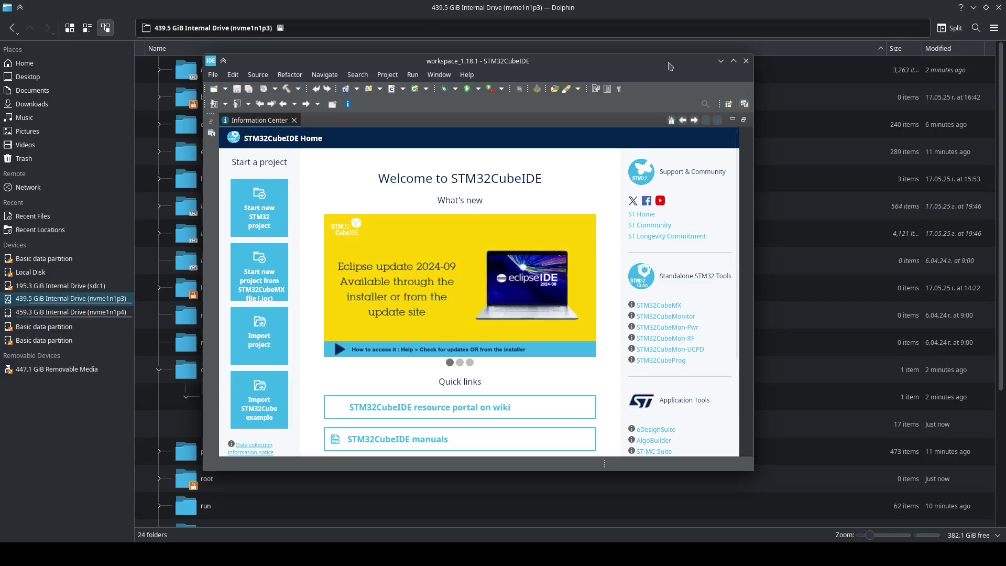
click(733, 60)
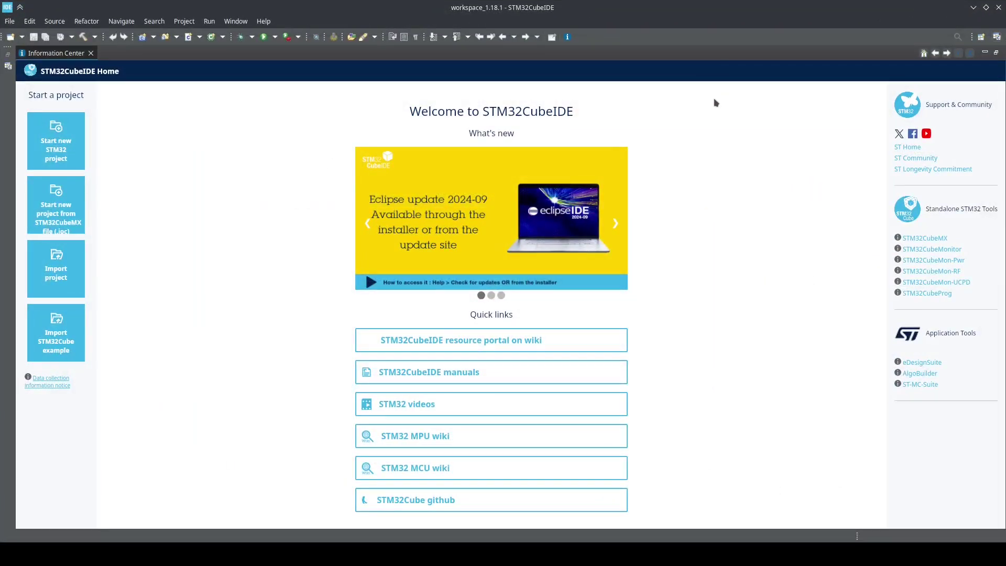